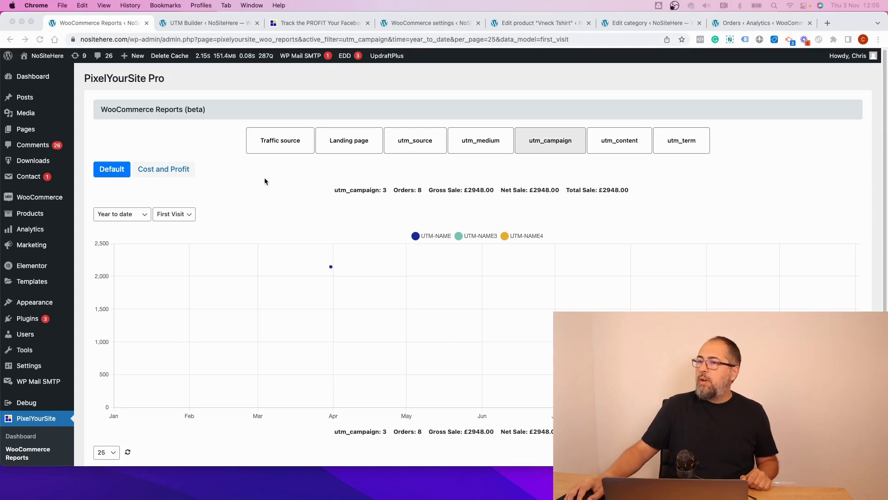
Glance at the UTM Builder page, then return to the WooCommerce utm_campaign sales report
{"action": "left_click", "coordinate": [264, 179]}
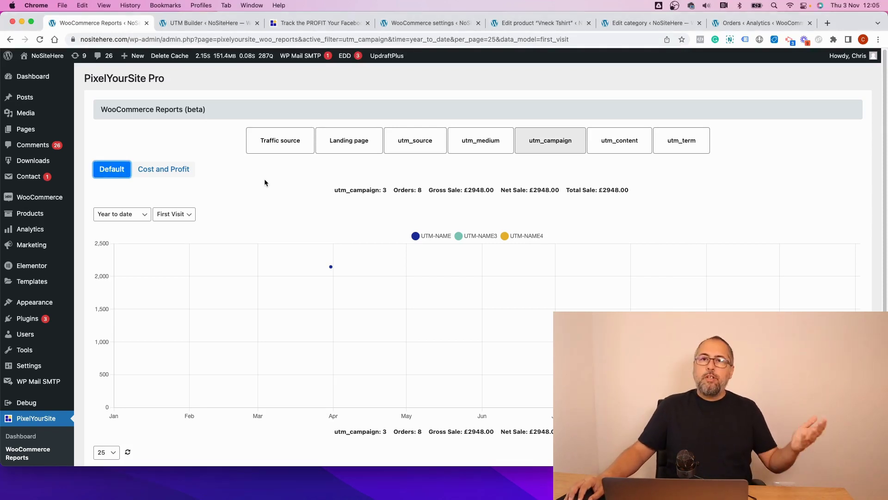
{"action": "scroll", "coordinate": [265, 181], "scroll_direction": "down", "scroll_amount": 2}
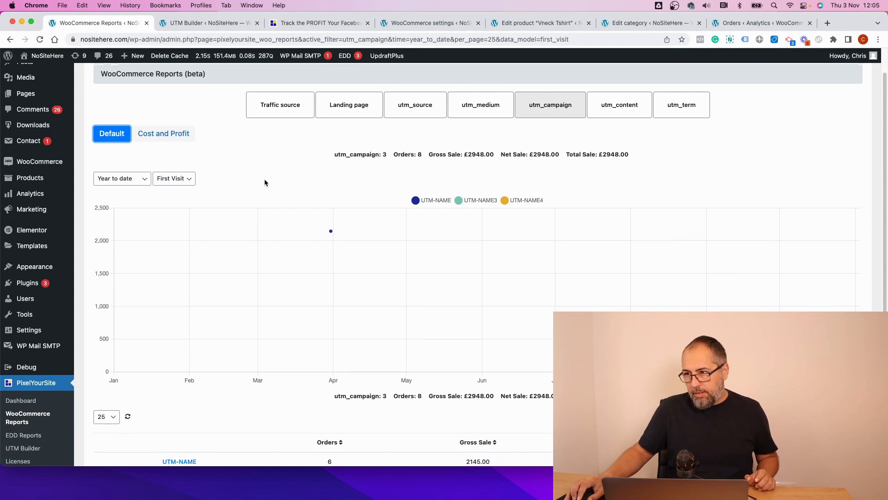
{"action": "scroll", "coordinate": [264, 182], "scroll_direction": "down", "scroll_amount": 1}
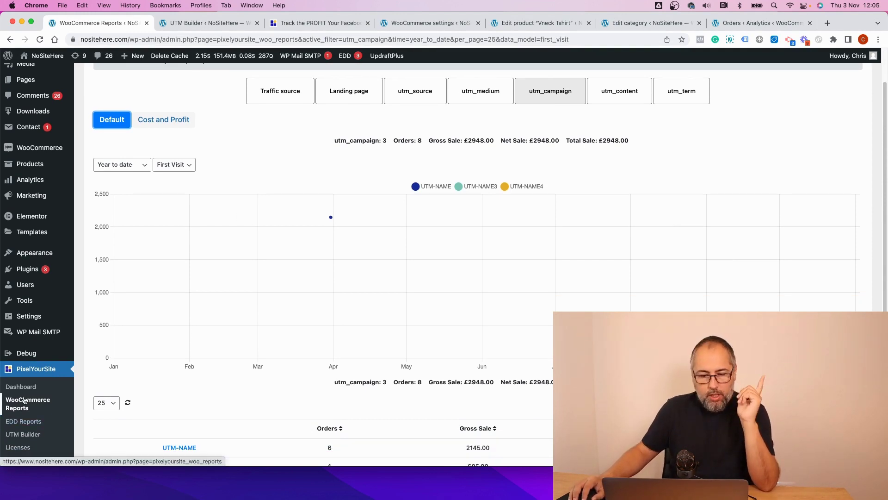
{"action": "scroll", "coordinate": [367, 172], "scroll_direction": "up", "scroll_amount": 3}
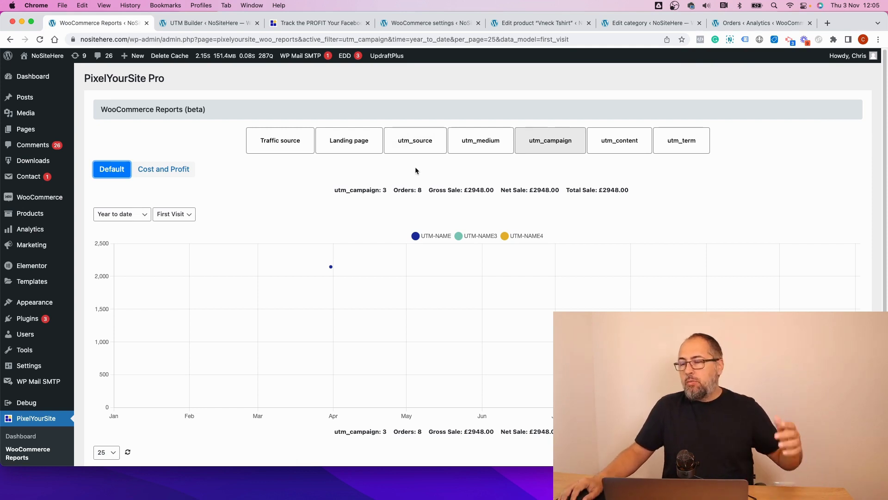
{"action": "left_click", "coordinate": [209, 22]}
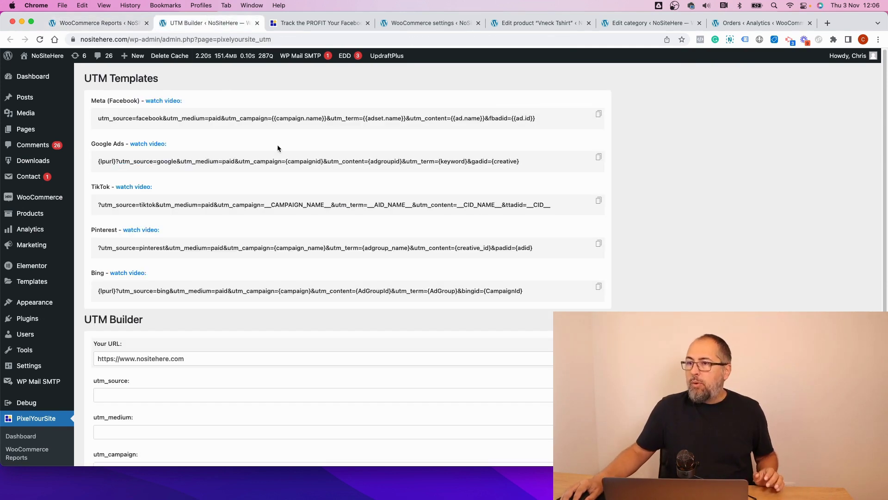
{"action": "scroll", "coordinate": [99, 347], "scroll_direction": "down", "scroll_amount": 2}
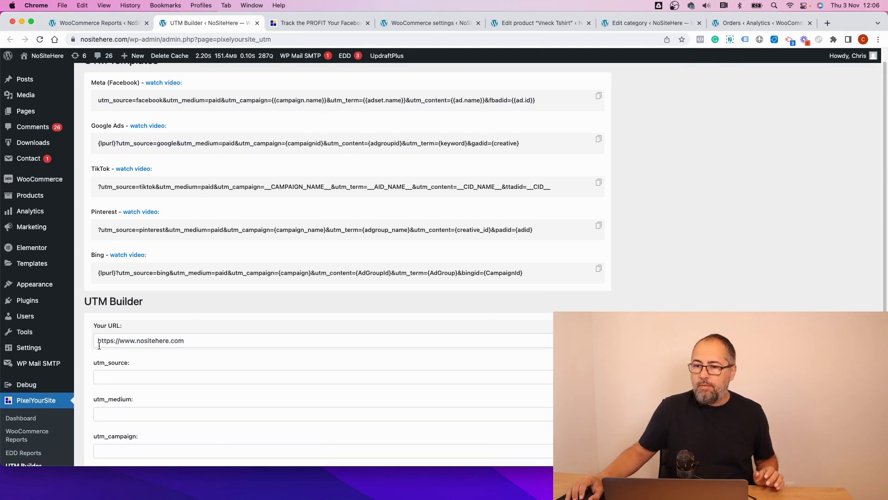
{"action": "scroll", "coordinate": [173, 224], "scroll_direction": "up", "scroll_amount": 2}
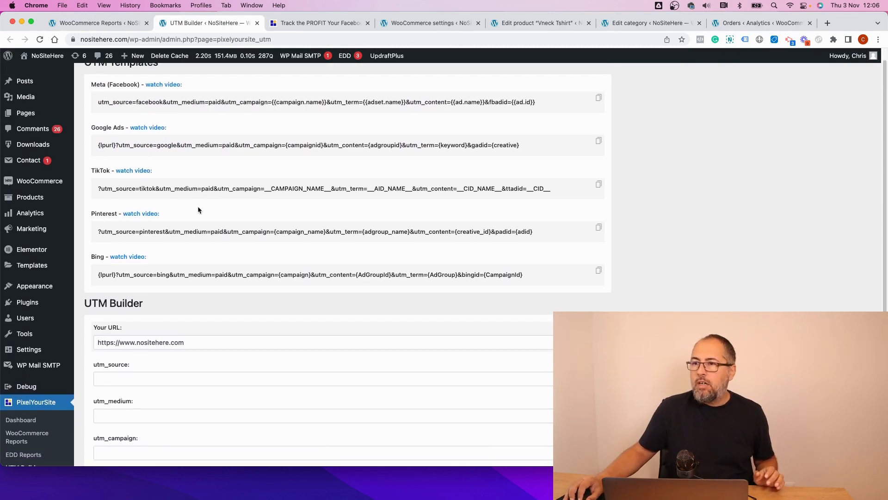
{"action": "scroll", "coordinate": [236, 111], "scroll_direction": "up", "scroll_amount": 1}
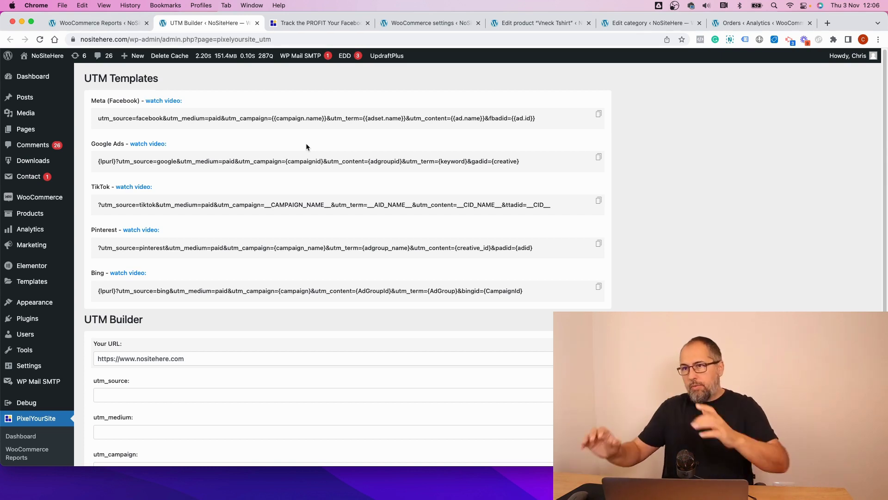
{"action": "left_click", "coordinate": [115, 24]}
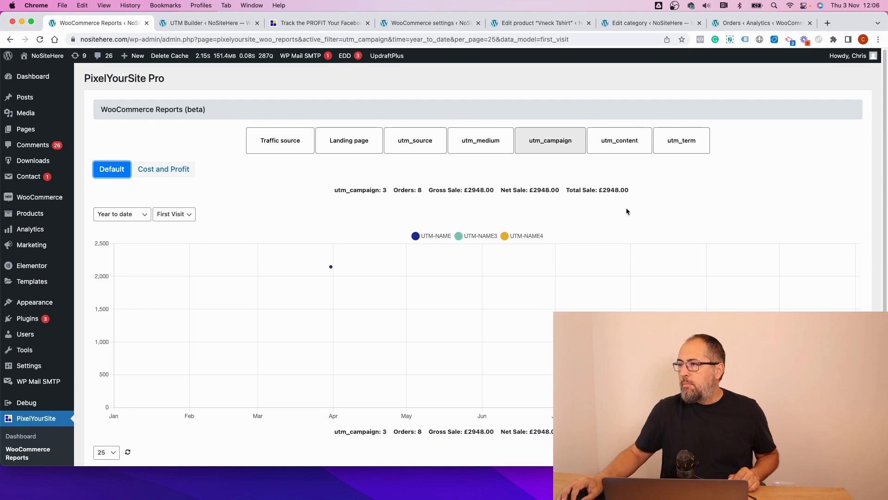
{"action": "scroll", "coordinate": [626, 211], "scroll_direction": "down", "scroll_amount": 2}
{"action": "scroll", "coordinate": [627, 211], "scroll_direction": "down", "scroll_amount": 3}
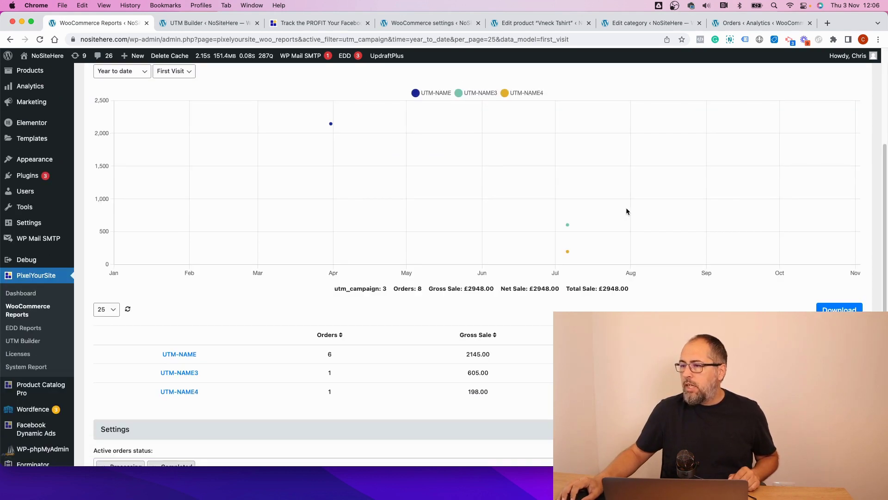
{"action": "scroll", "coordinate": [626, 212], "scroll_direction": "up", "scroll_amount": 5}
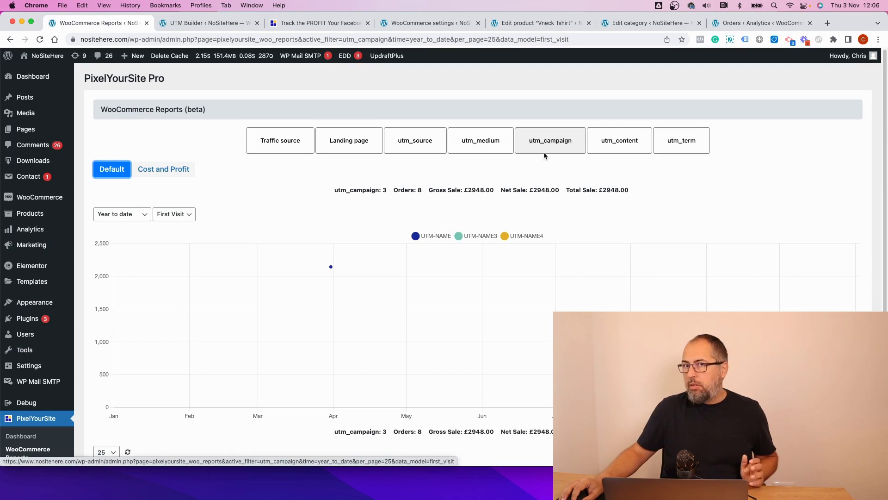
{"action": "scroll", "coordinate": [612, 199], "scroll_direction": "down", "scroll_amount": 5}
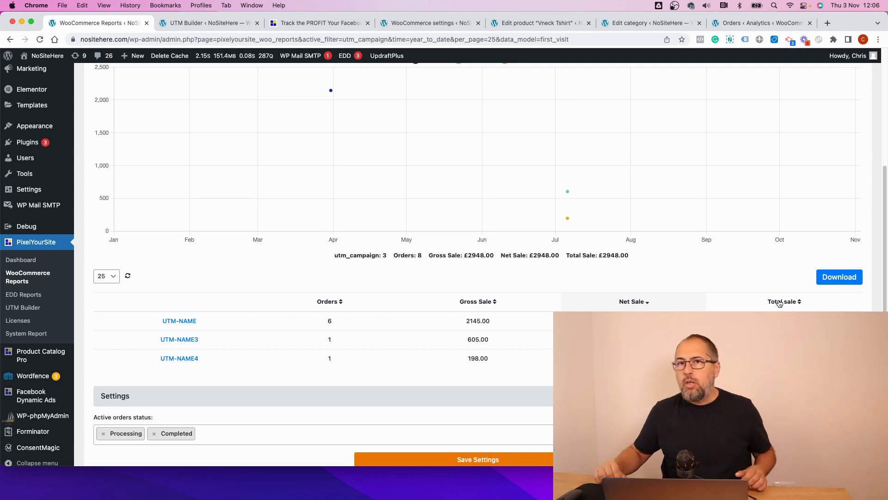
{"action": "scroll", "coordinate": [545, 317], "scroll_direction": "up", "scroll_amount": 3}
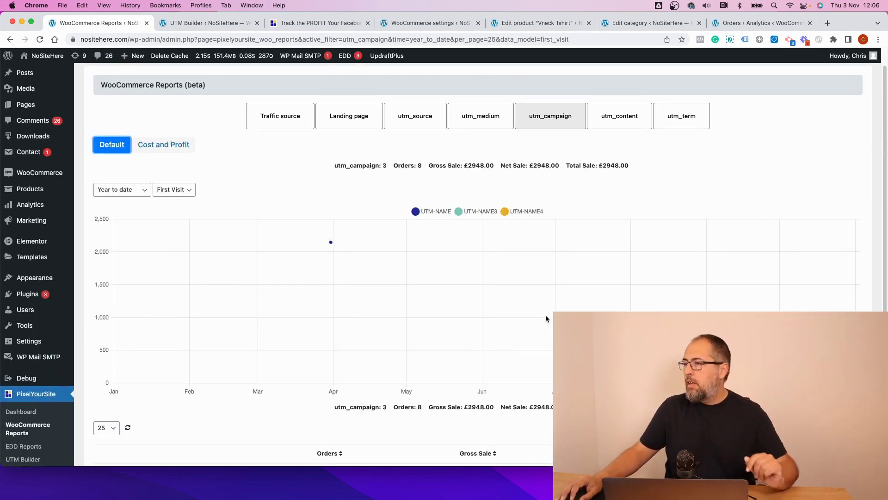
Show £589.60 cost and £2358.40 profit per campaign, then visit the Cost of Goods plugin page
{"action": "left_click", "coordinate": [162, 168]}
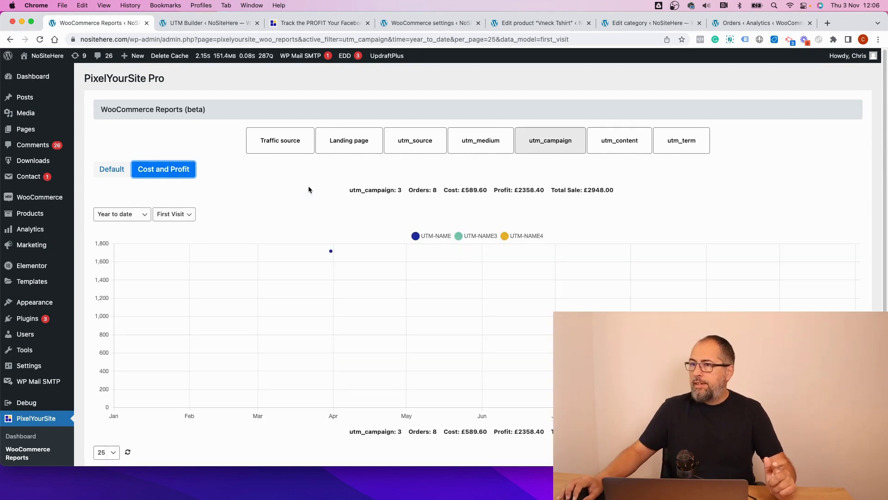
{"action": "scroll", "coordinate": [308, 188], "scroll_direction": "down", "scroll_amount": 5}
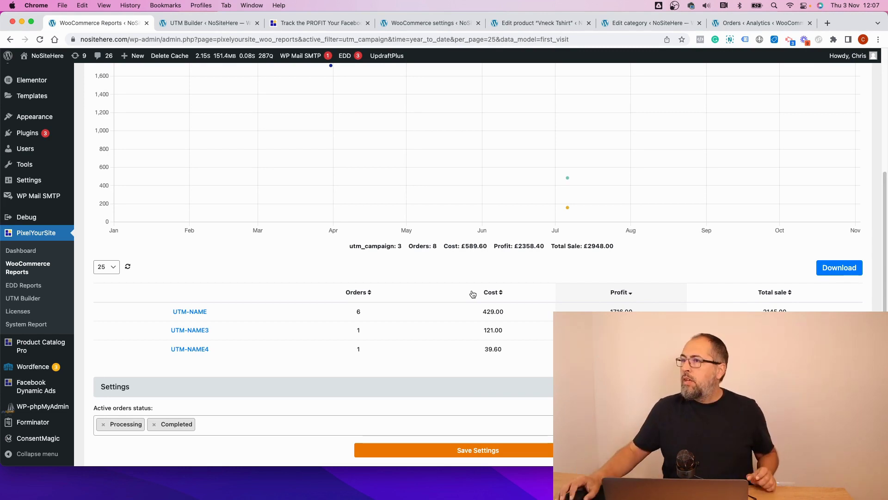
{"action": "left_click", "coordinate": [306, 24]}
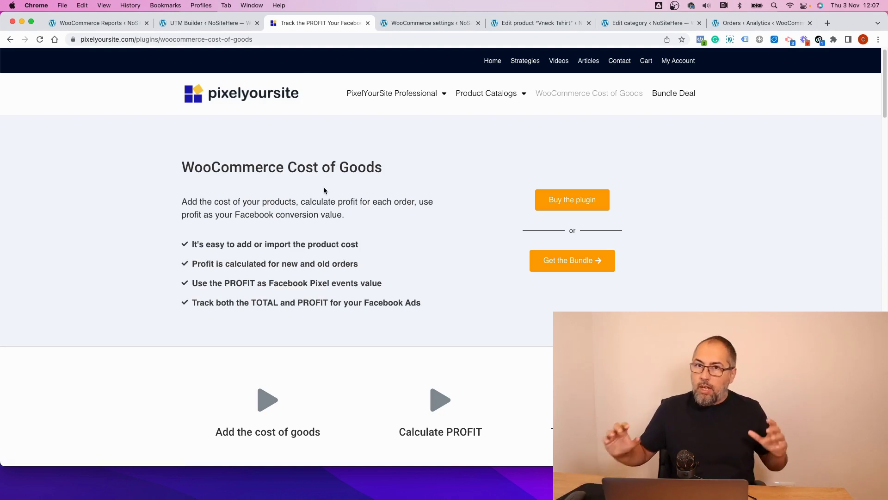
Show the Cost of Goods by PixelYourSite settings with the 20 percent global cost rule
{"action": "left_click", "coordinate": [414, 24]}
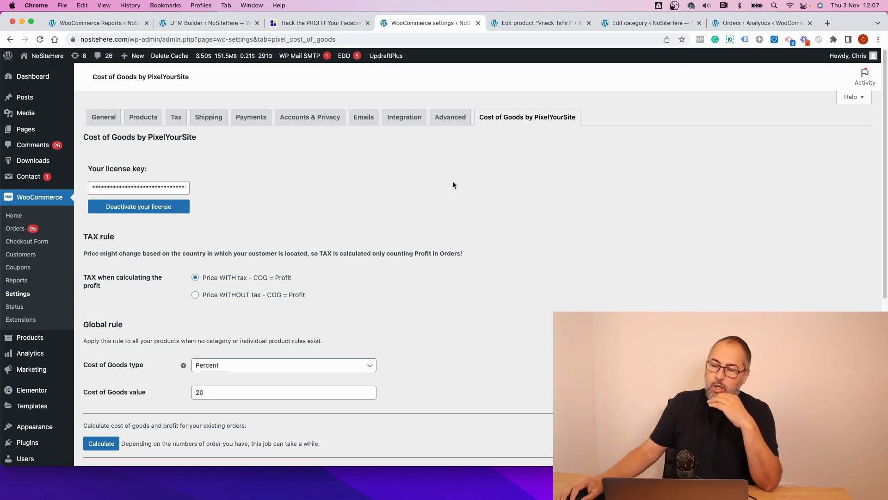
Keep the Vneck Tshirt's Cost of Goods type Fix, view its variations, then edit the Accessories category
{"action": "left_click", "coordinate": [568, 25]}
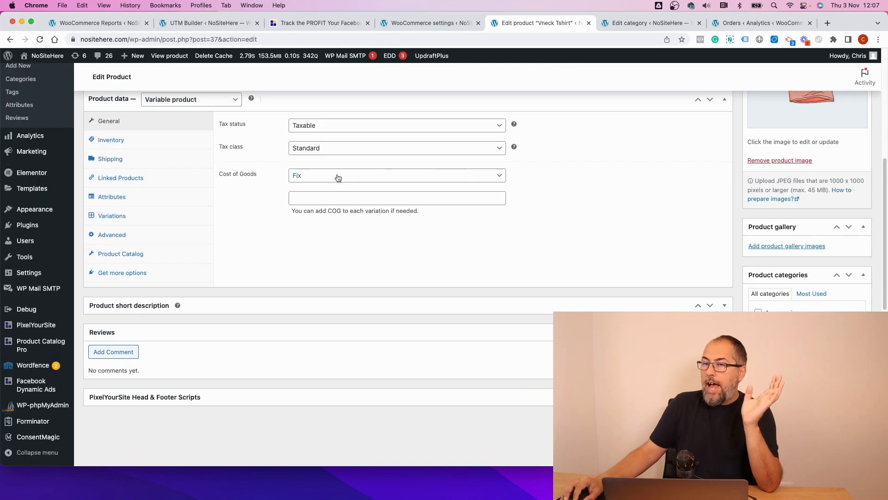
{"action": "left_click", "coordinate": [338, 178]}
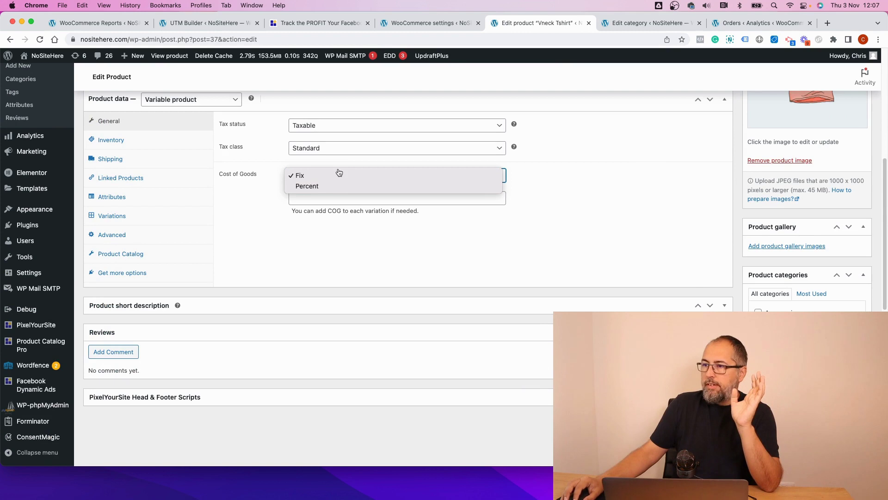
{"action": "left_click", "coordinate": [338, 178]}
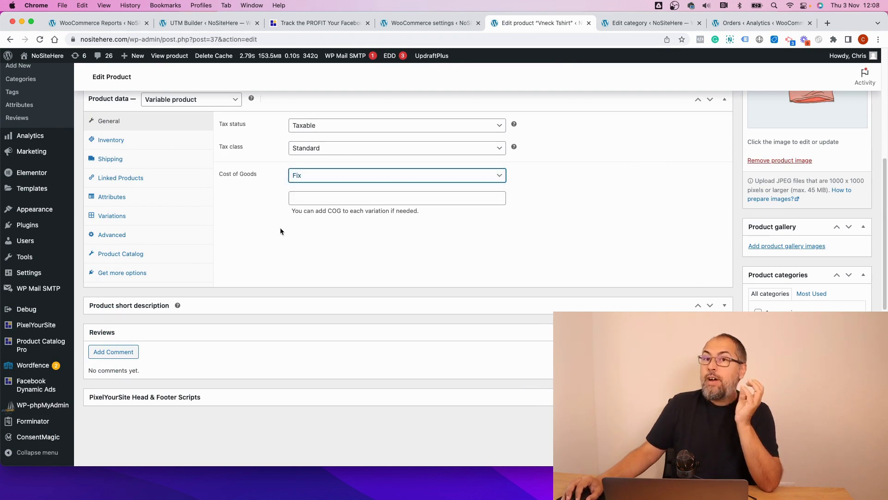
{"action": "left_click", "coordinate": [112, 217]}
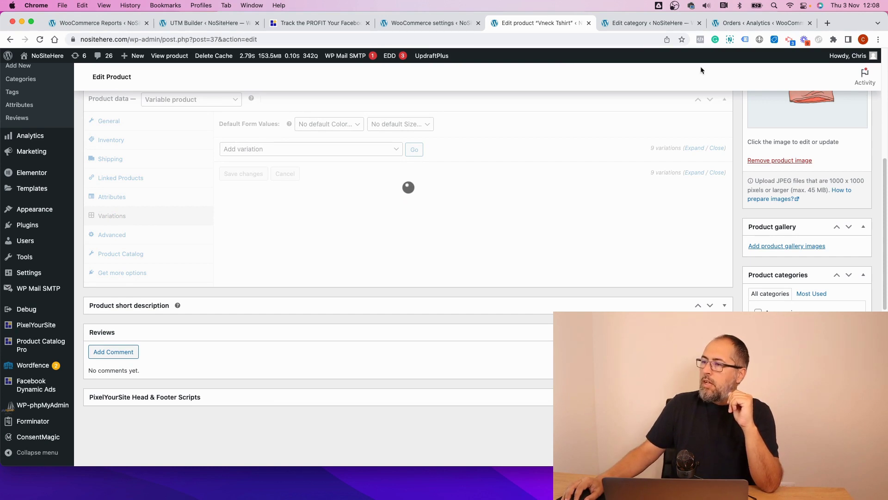
{"action": "left_click", "coordinate": [628, 24]}
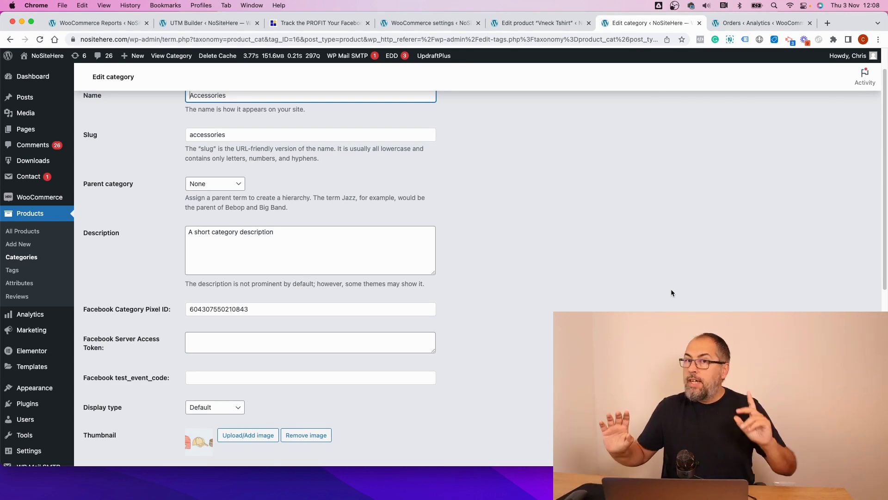
Review the Cost of Goods CSV import option, then return to the utm_campaign cost and profit report
{"action": "left_click", "coordinate": [442, 25]}
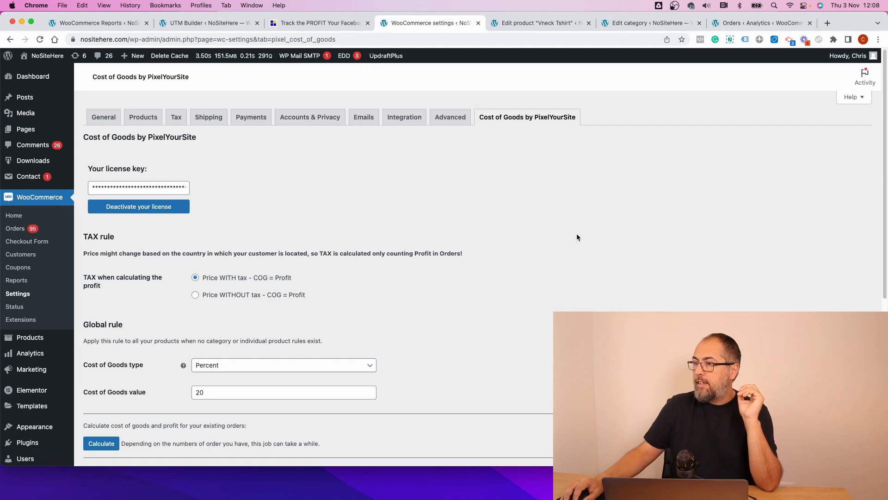
{"action": "scroll", "coordinate": [577, 238], "scroll_direction": "down", "scroll_amount": 3}
{"action": "scroll", "coordinate": [577, 238], "scroll_direction": "down", "scroll_amount": 5}
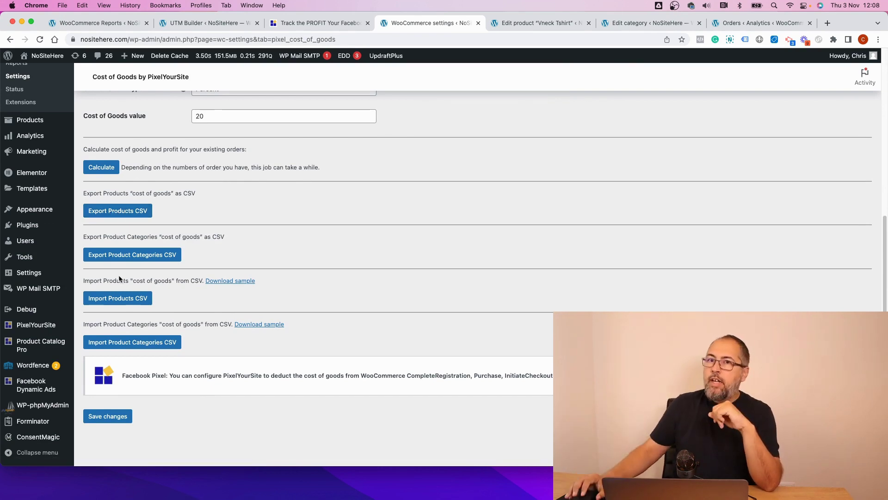
{"action": "left_click", "coordinate": [121, 301]}
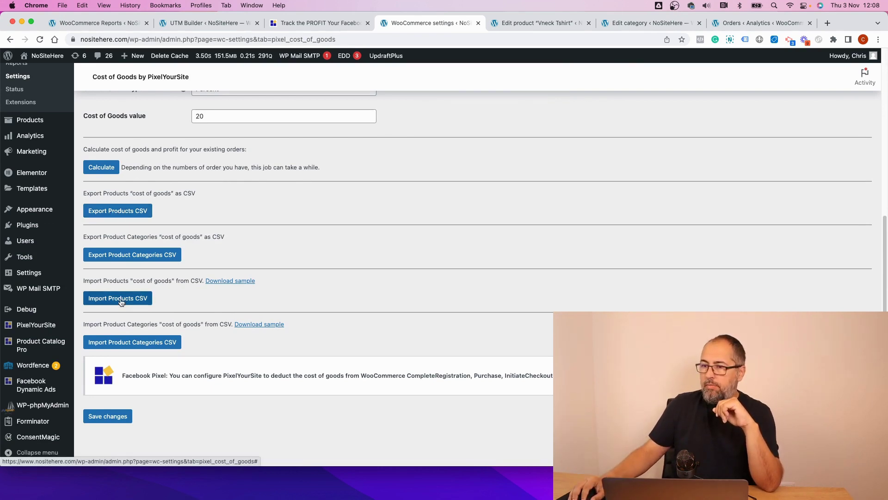
{"action": "scroll", "coordinate": [354, 217], "scroll_direction": "up", "scroll_amount": 4}
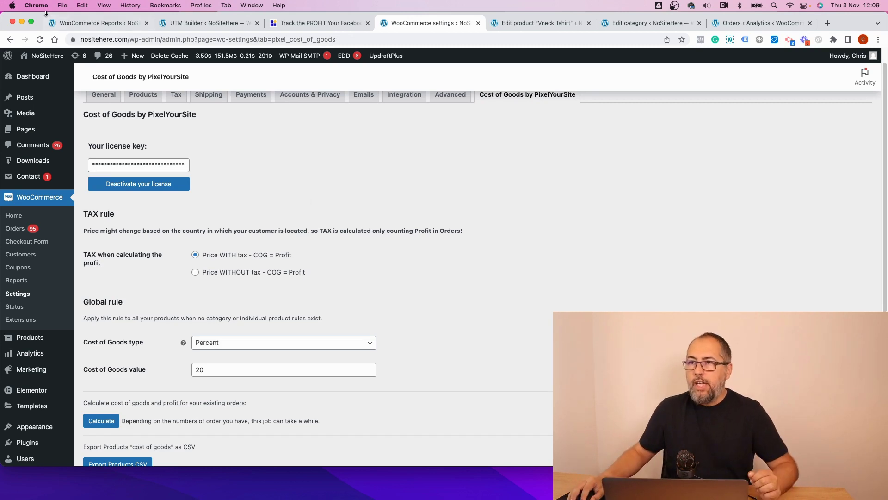
{"action": "left_click", "coordinate": [104, 22]}
{"action": "scroll", "coordinate": [324, 178], "scroll_direction": "up", "scroll_amount": 5}
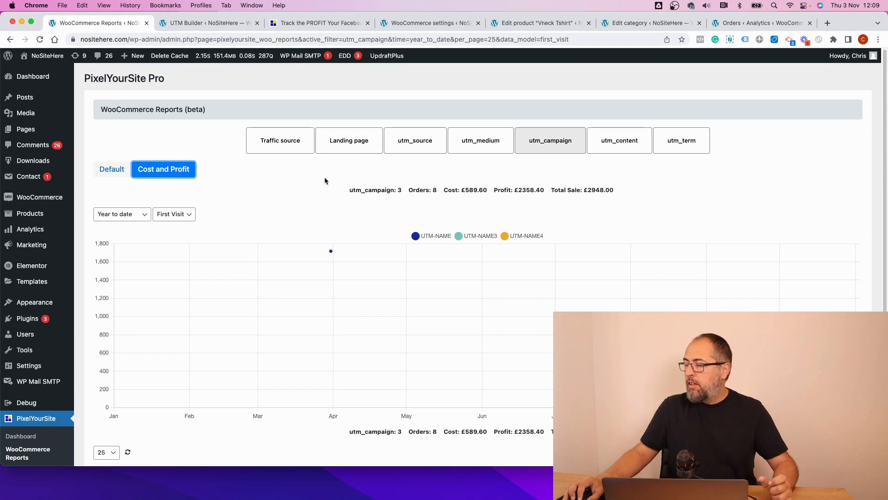
{"action": "scroll", "coordinate": [324, 180], "scroll_direction": "down", "scroll_amount": 2}
{"action": "scroll", "coordinate": [325, 180], "scroll_direction": "down", "scroll_amount": 1}
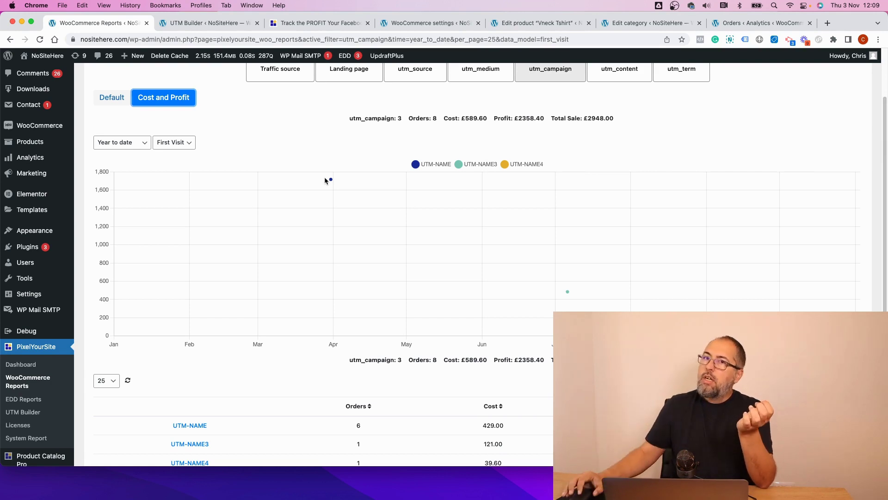
{"action": "left_click", "coordinate": [286, 21]}
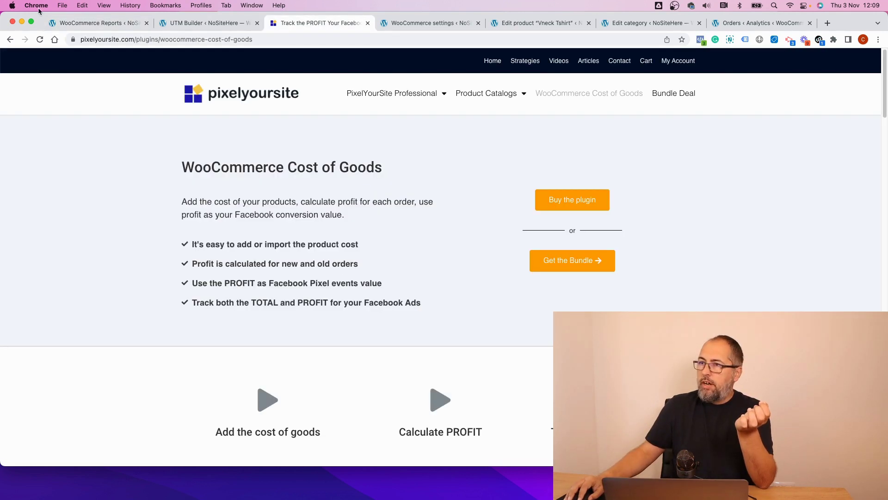
{"action": "left_click", "coordinate": [76, 27]}
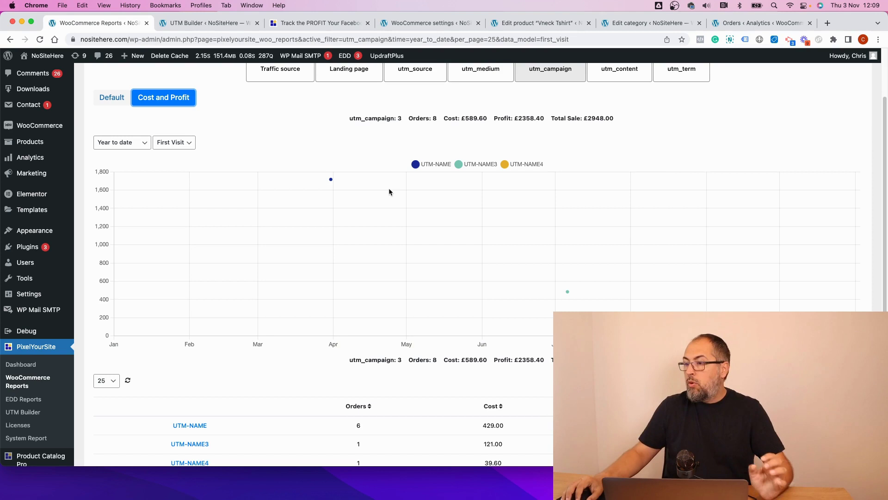
{"action": "scroll", "coordinate": [388, 192], "scroll_direction": "down", "scroll_amount": 1}
{"action": "scroll", "coordinate": [389, 191], "scroll_direction": "down", "scroll_amount": 3}
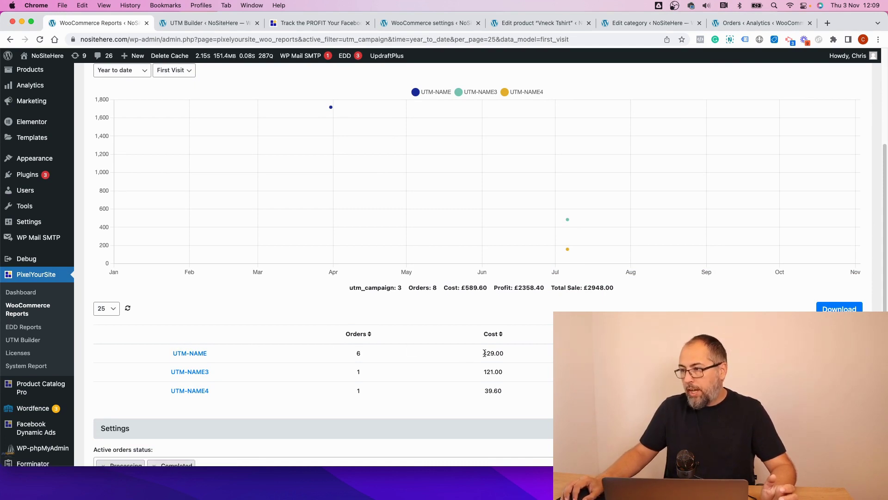
Drill into the UTM-NAME campaign to see its cost, profit and sales figures
{"action": "left_click", "coordinate": [190, 355]}
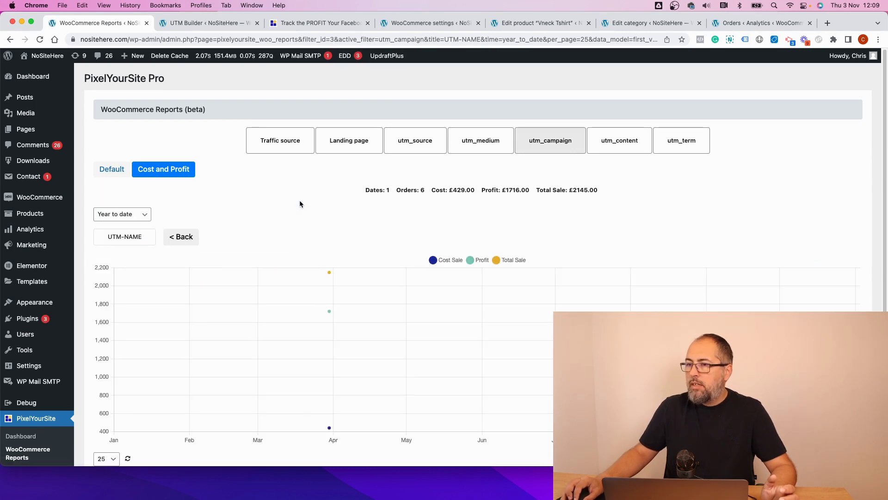
{"action": "scroll", "coordinate": [300, 200], "scroll_direction": "down", "scroll_amount": 5}
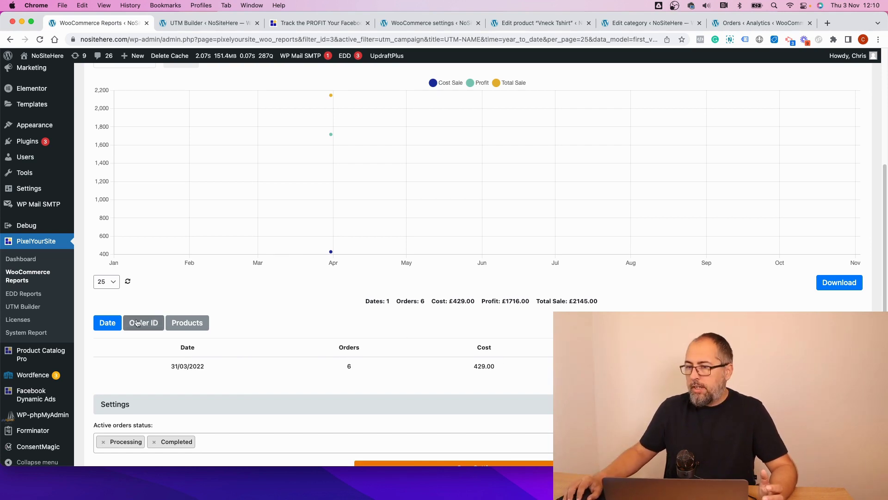
{"action": "scroll", "coordinate": [139, 324], "scroll_direction": "down", "scroll_amount": 5}
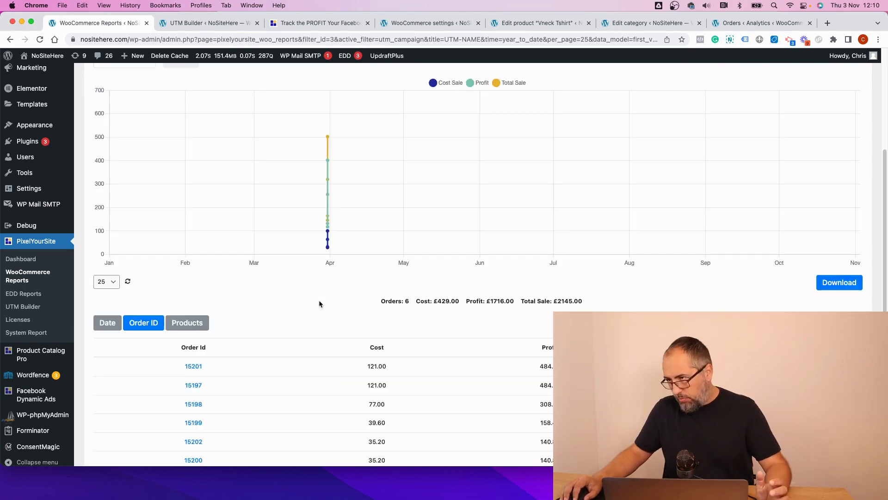
{"action": "scroll", "coordinate": [298, 285], "scroll_direction": "down", "scroll_amount": 2}
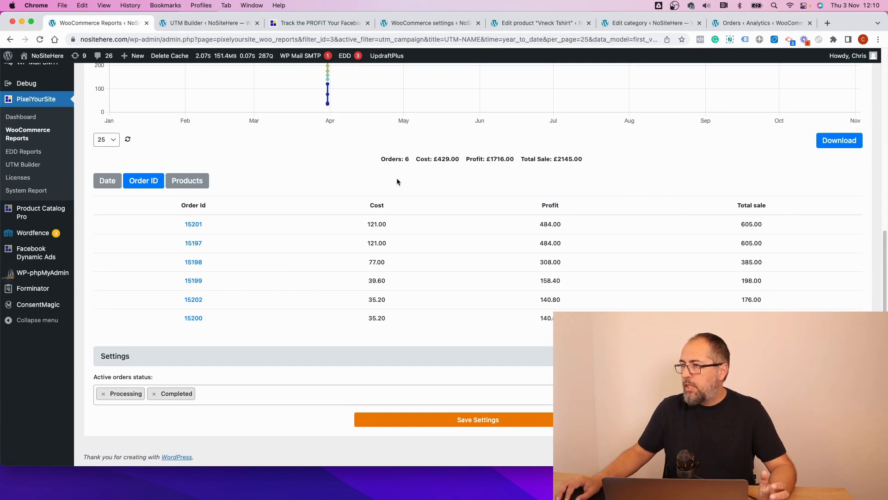
{"action": "scroll", "coordinate": [396, 182], "scroll_direction": "up", "scroll_amount": 1}
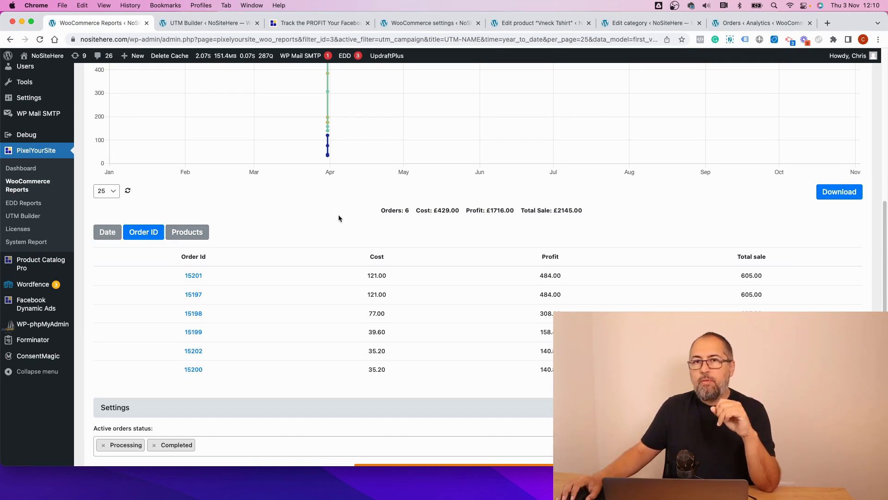
{"action": "scroll", "coordinate": [339, 218], "scroll_direction": "up", "scroll_amount": 5}
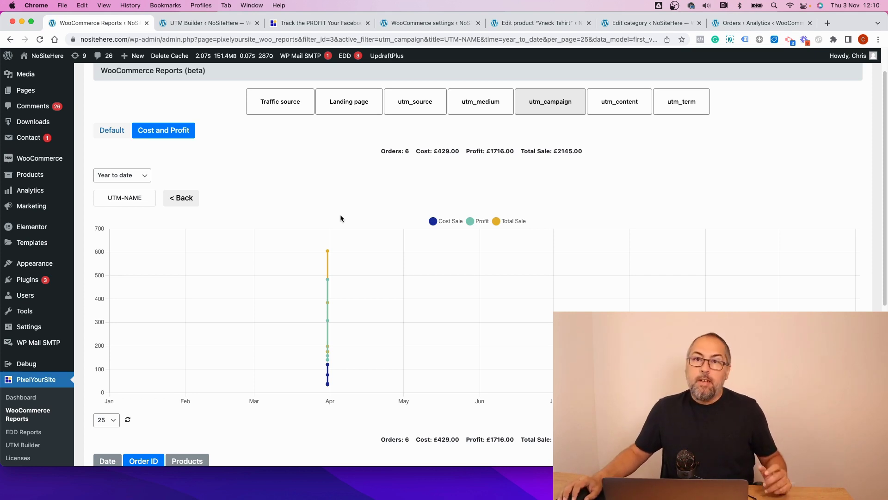
From the WooCommerce Cost of Goods plugin page, go to the Bundle Deal offer
{"action": "left_click", "coordinate": [340, 23]}
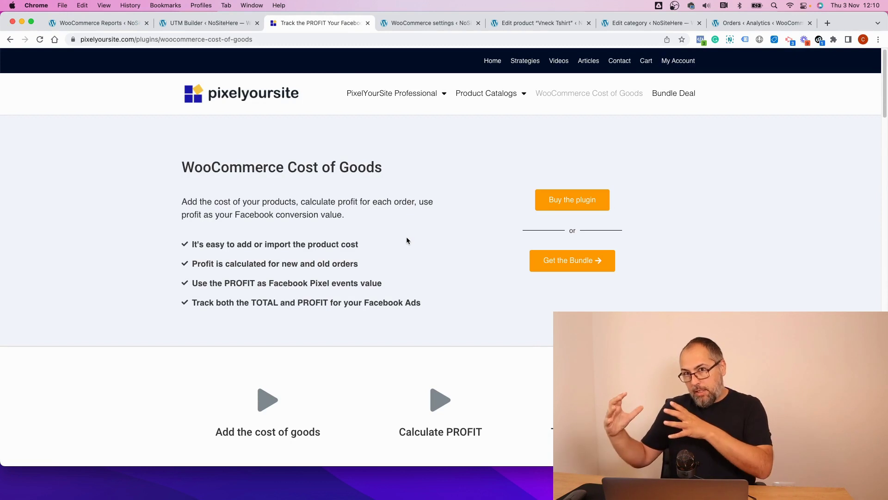
{"action": "left_click", "coordinate": [567, 263]}
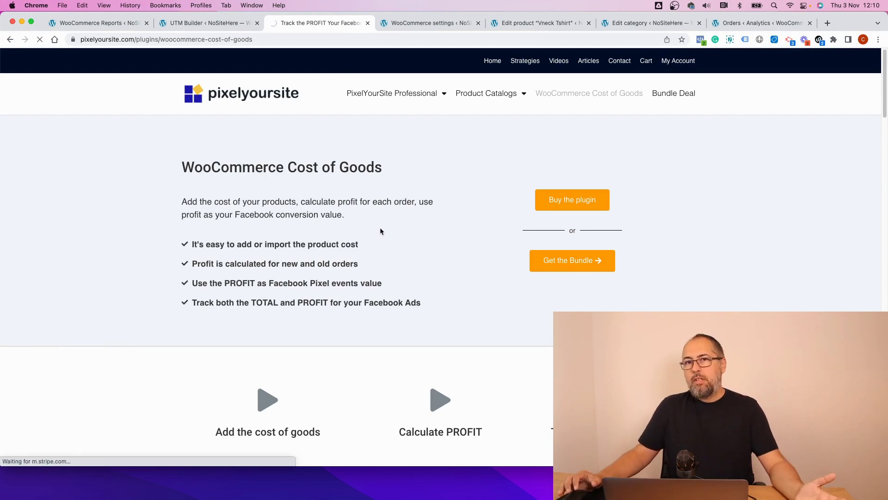